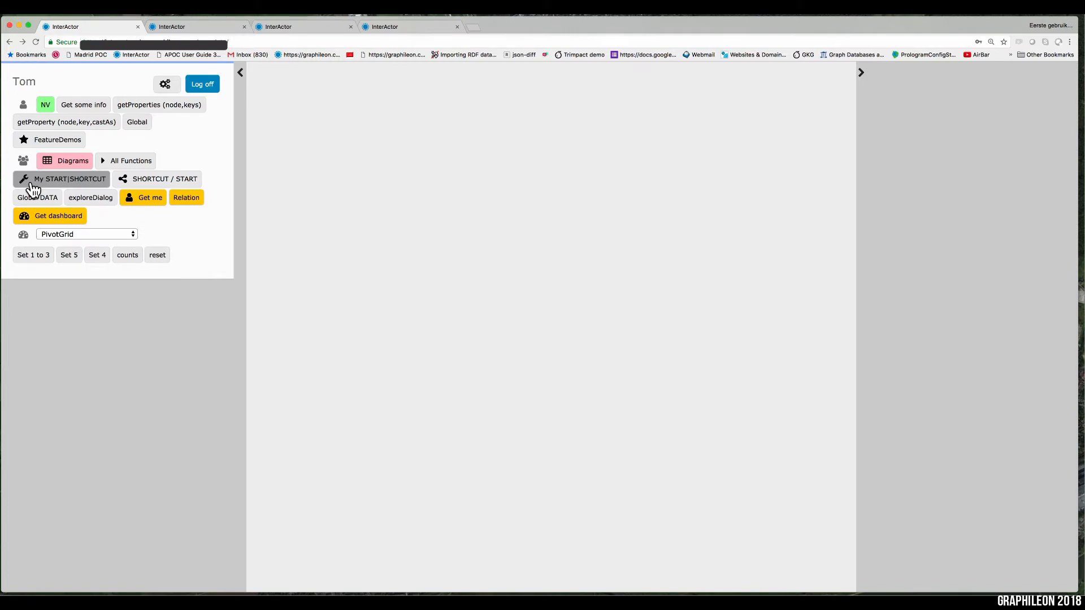
# Step: Switch to the Demos dashboard and open a blank node form for a new Person
pyautogui.click(133, 235)
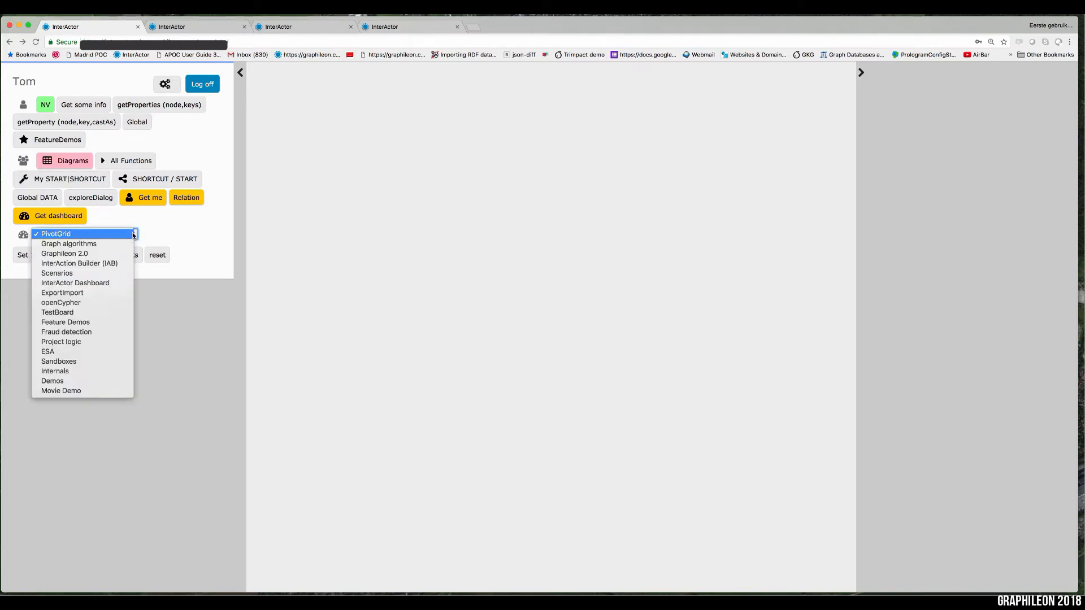
pyautogui.click(110, 382)
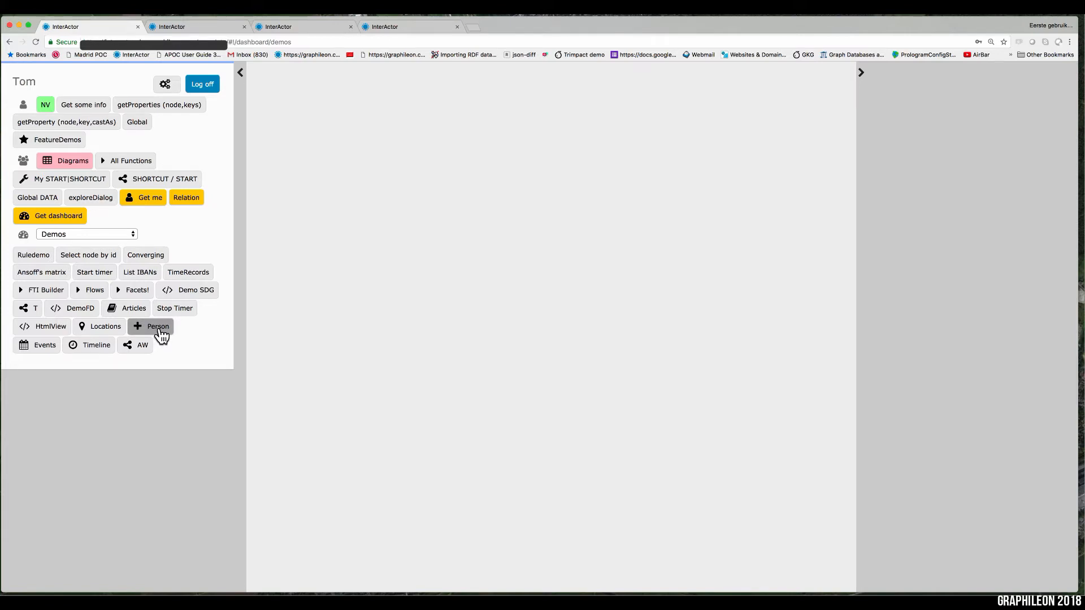
pyautogui.click(161, 334)
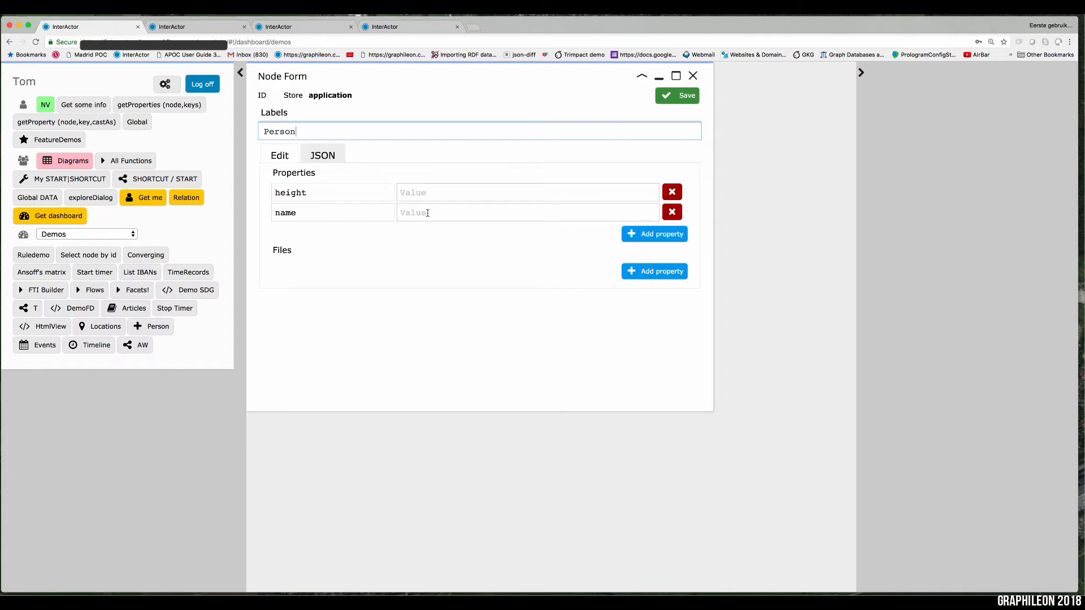
pyautogui.click(134, 235)
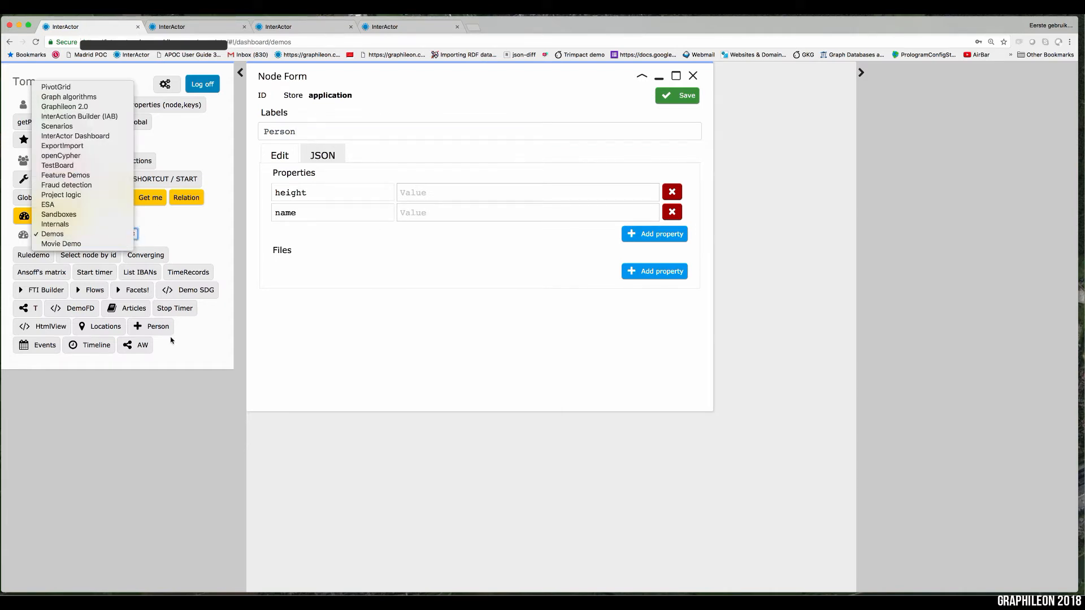
pyautogui.click(194, 228)
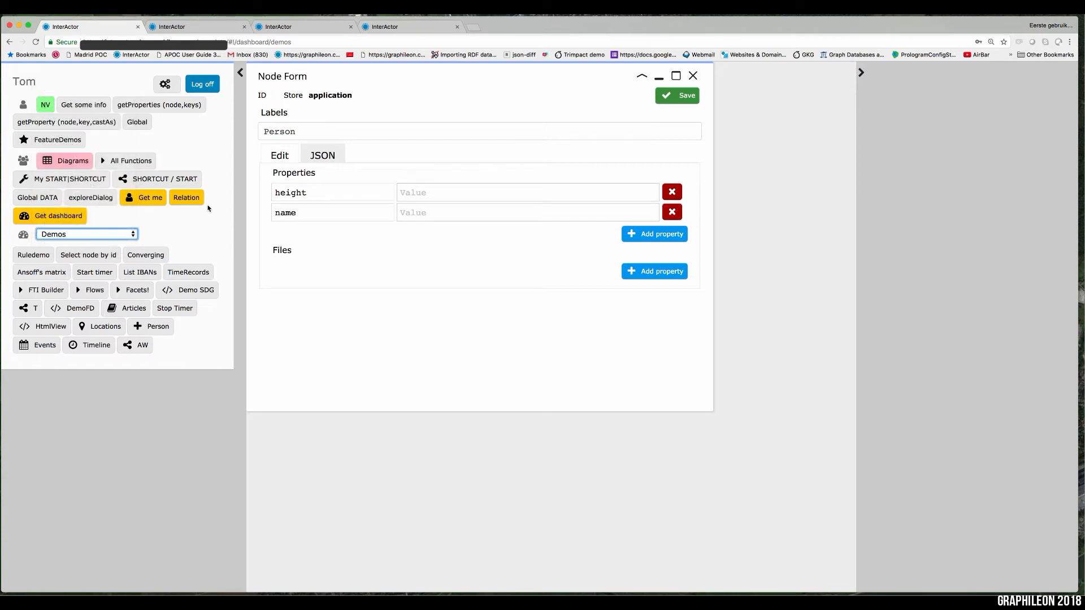
# Step: In the second InterActor browser tab, load the addPerson bookmark URL with its existing name parameter and height=181
pyautogui.click(203, 28)
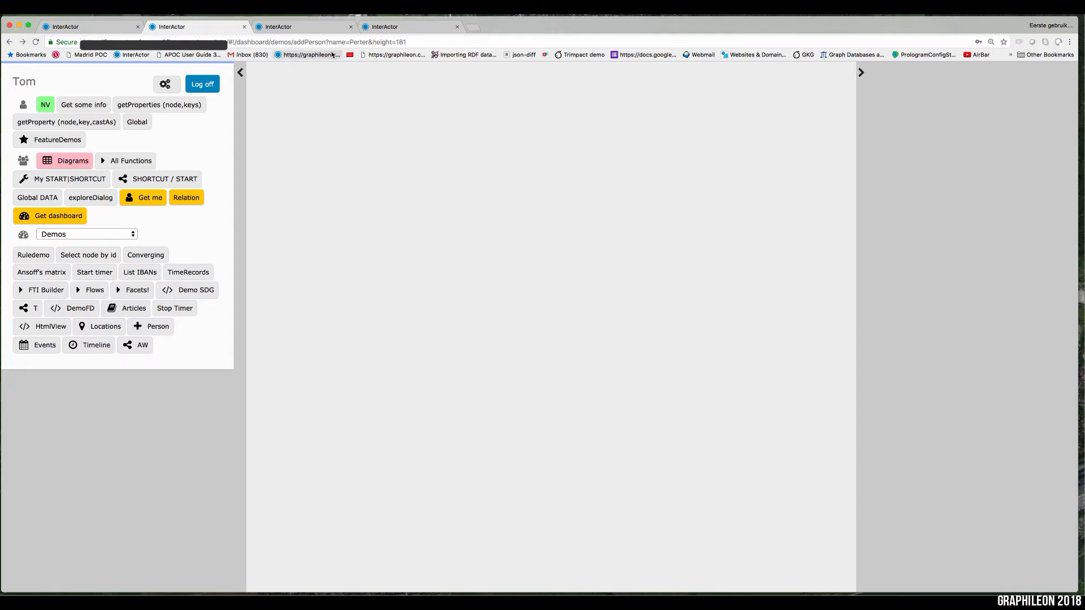
pyautogui.click(420, 42)
pyautogui.click(420, 42)
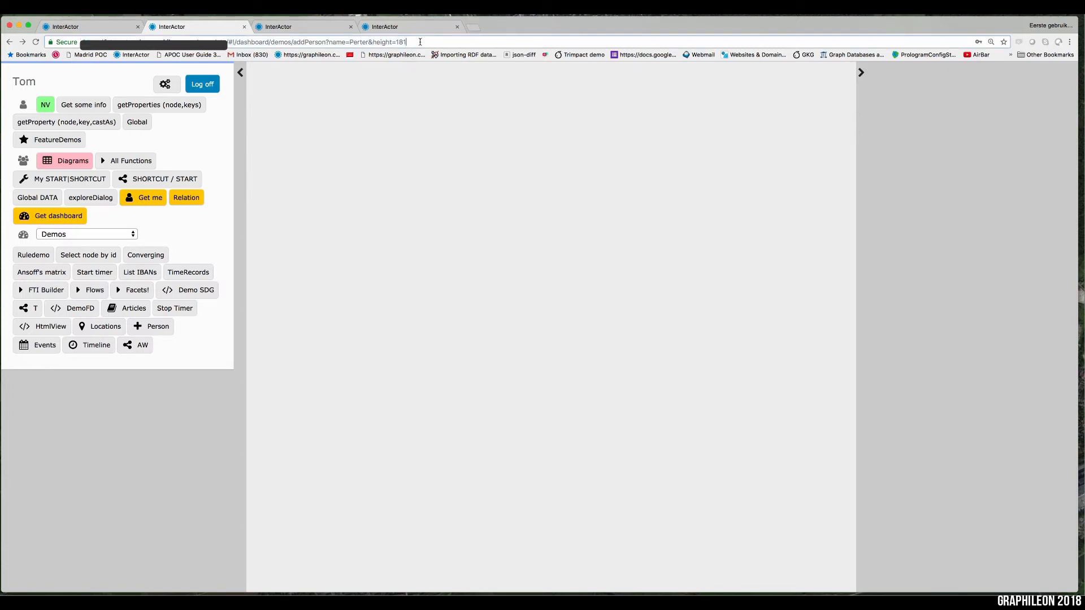
pyautogui.press('Return')
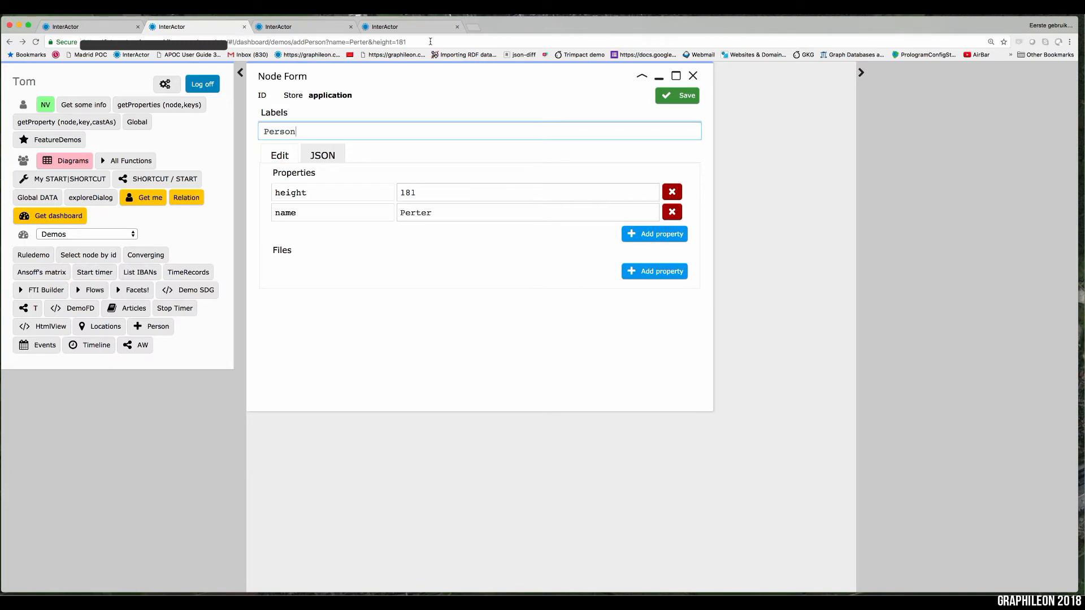
# Step: Replace the person's name in the addPerson URL, set height to 174, and reload the form
pyautogui.click(365, 42)
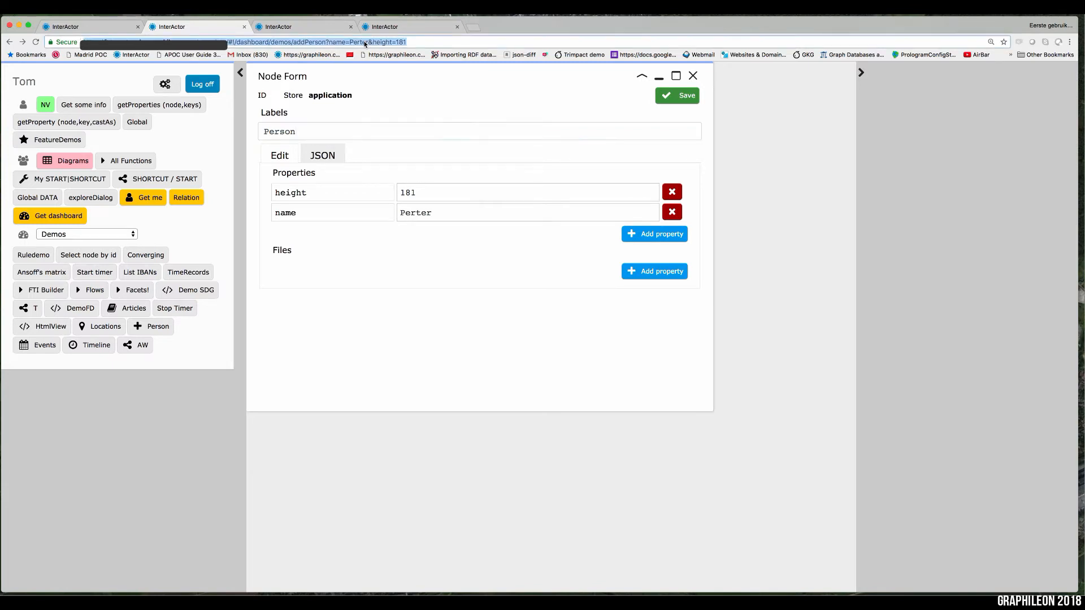
pyautogui.click(367, 42)
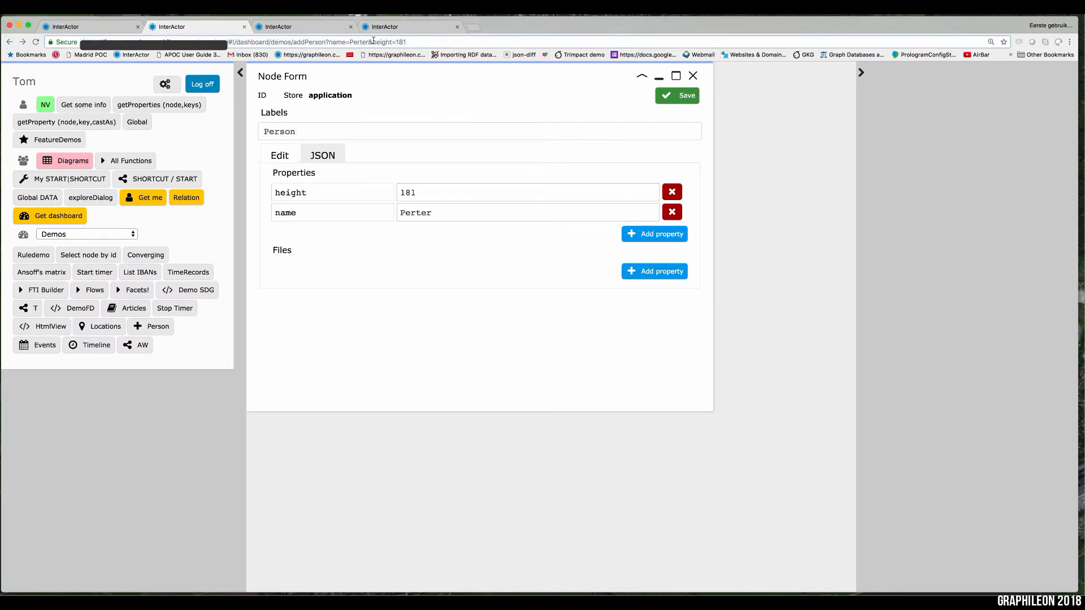
pyautogui.press('BackSpace')
pyautogui.press('BackSpace')
pyautogui.press('BackSpace')
pyautogui.press('BackSpace')
pyautogui.press('BackSpace')
pyautogui.press('BackSpace')
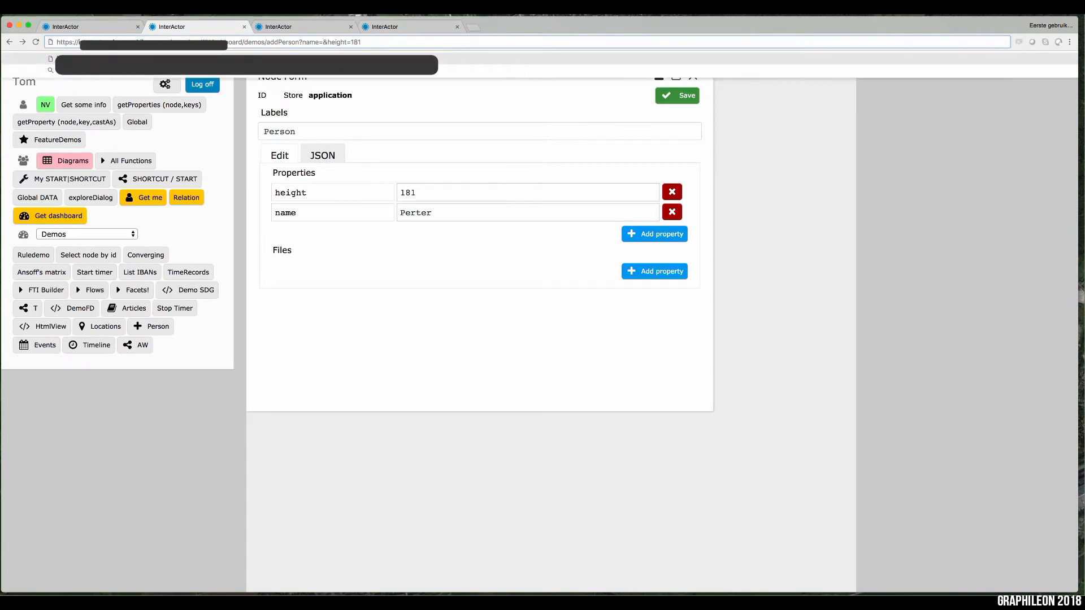
pyautogui.write('Mary')
pyautogui.press('BackSpace')
pyautogui.press('BackSpace')
pyautogui.write('74')
pyautogui.press('Return')
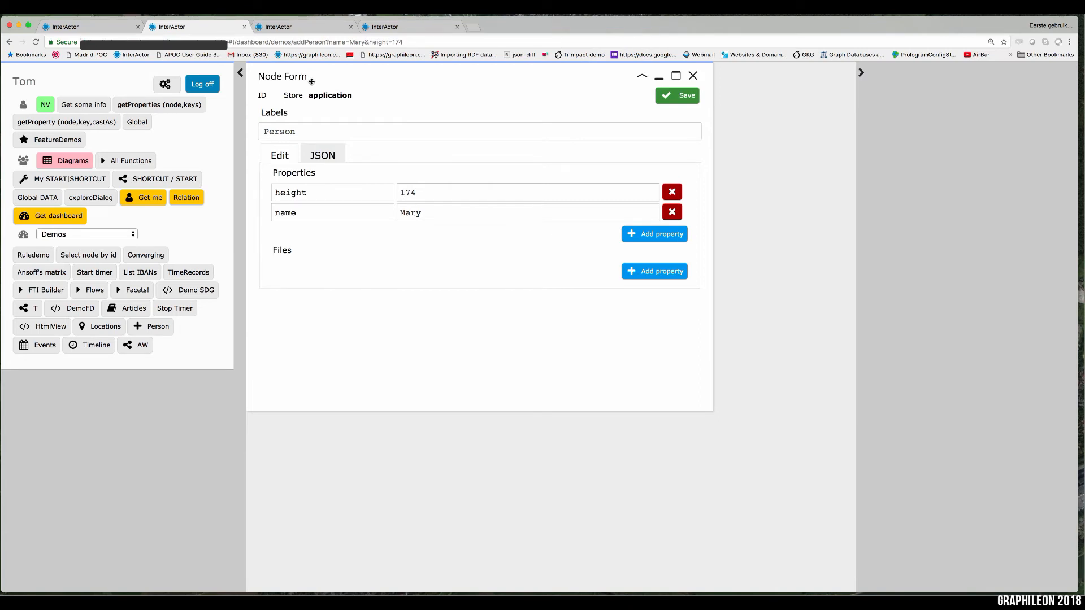
# Step: In the third browser tab, set the bar parameter of the bookmark-demo URL to test and load it
pyautogui.click(296, 28)
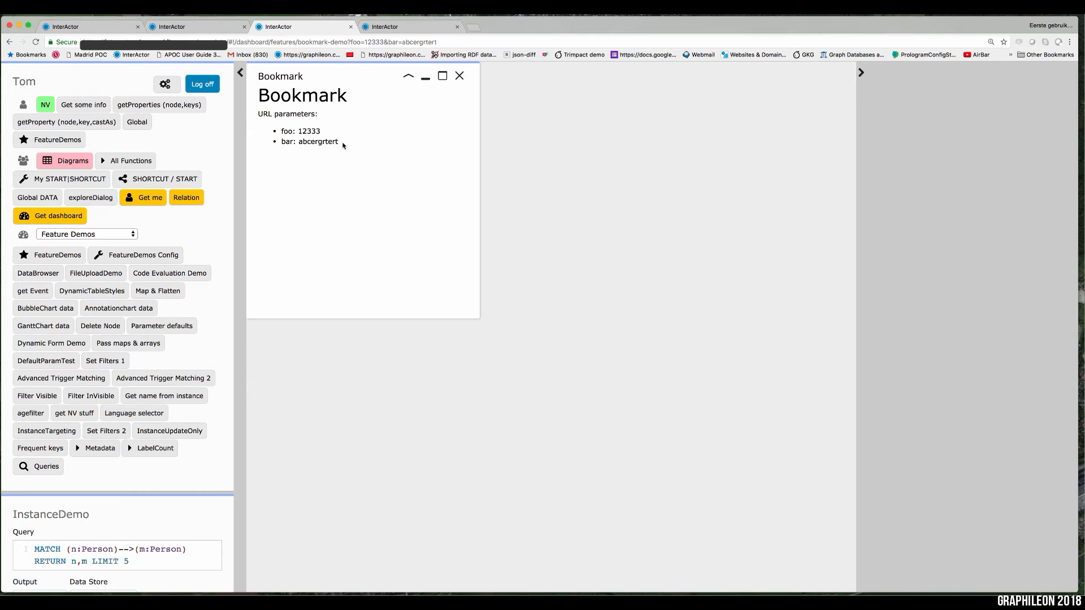
pyautogui.click(446, 42)
pyautogui.click(446, 41)
pyautogui.press('BackSpace')
pyautogui.press('BackSpace')
pyautogui.press('BackSpace')
pyautogui.press('BackSpace')
pyautogui.press('BackSpace')
pyautogui.press('BackSpace')
pyautogui.press('BackSpace')
pyautogui.press('BackSpace')
pyautogui.press('BackSpace')
pyautogui.press('BackSpace')
pyautogui.press('BackSpace')
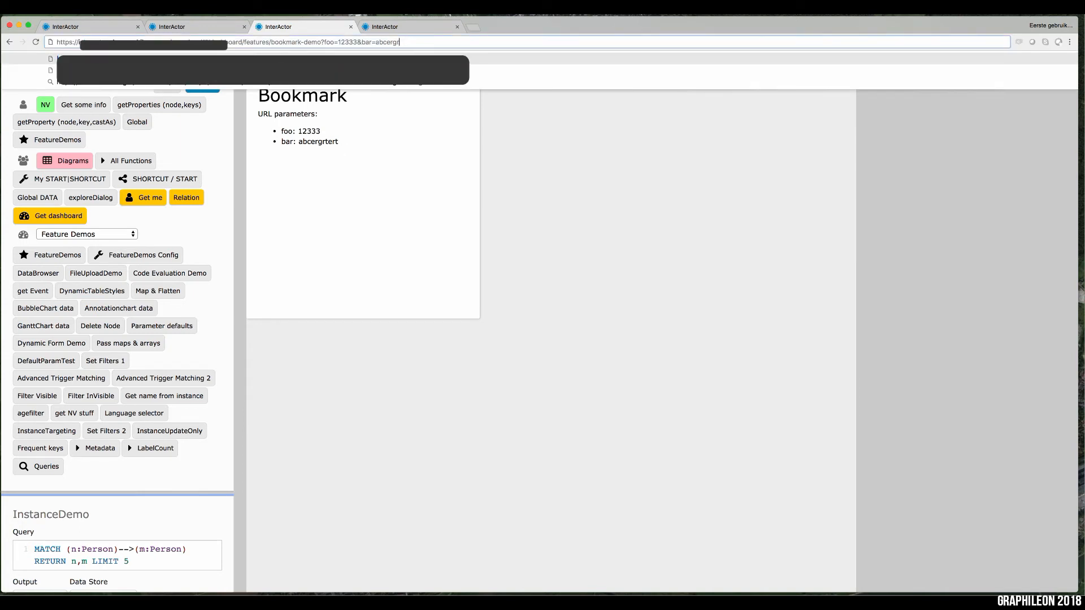
pyautogui.write('test')
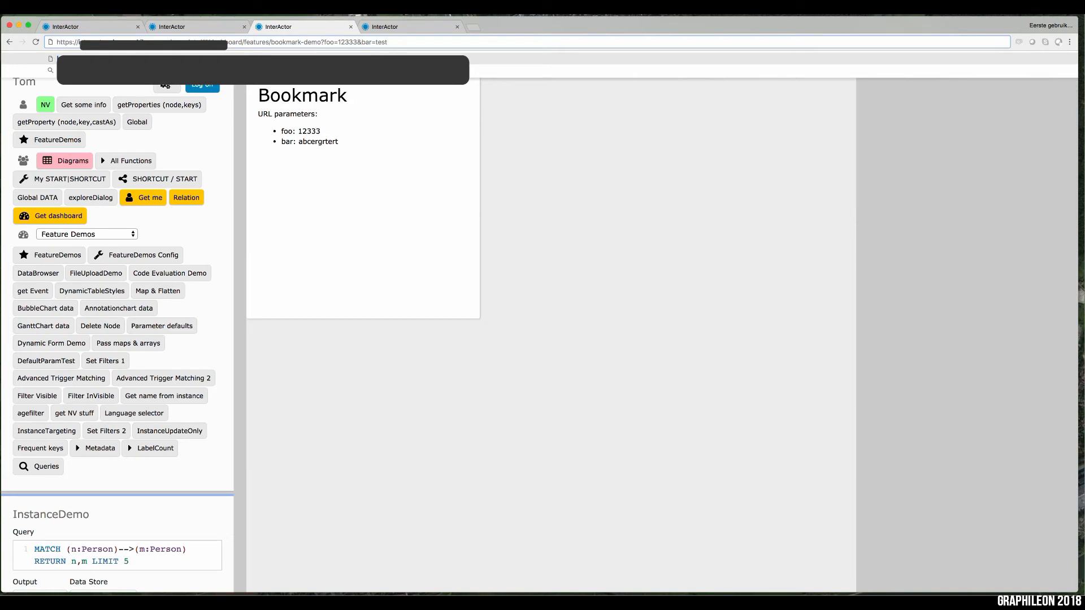
pyautogui.press('Return')
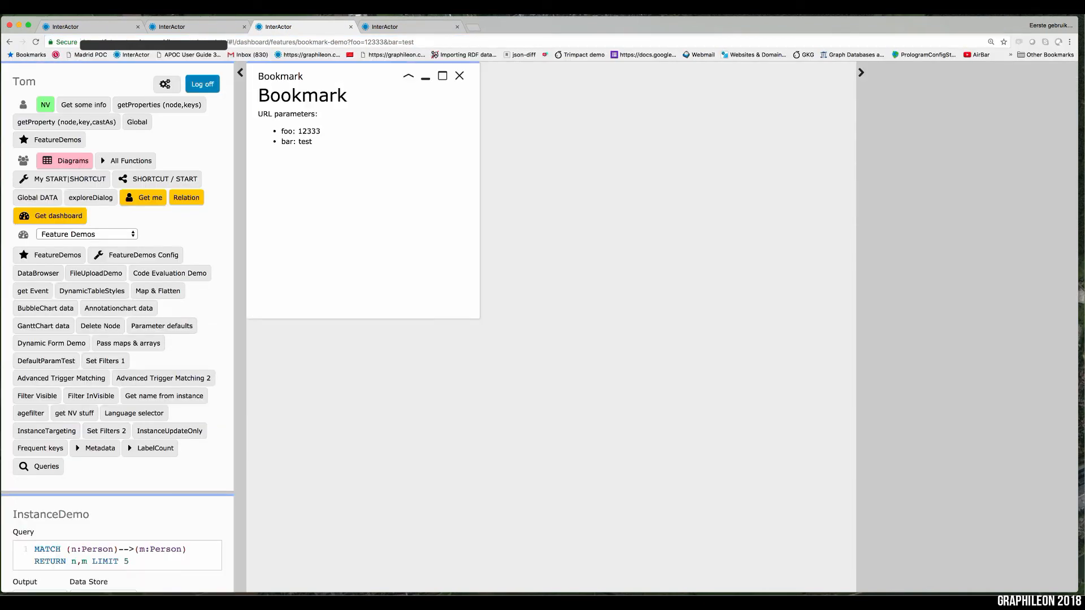
# Step: Switch to the fourth browser tab and inspect the properties of the Feature Demos and Demos dashboard nodes
pyautogui.click(404, 28)
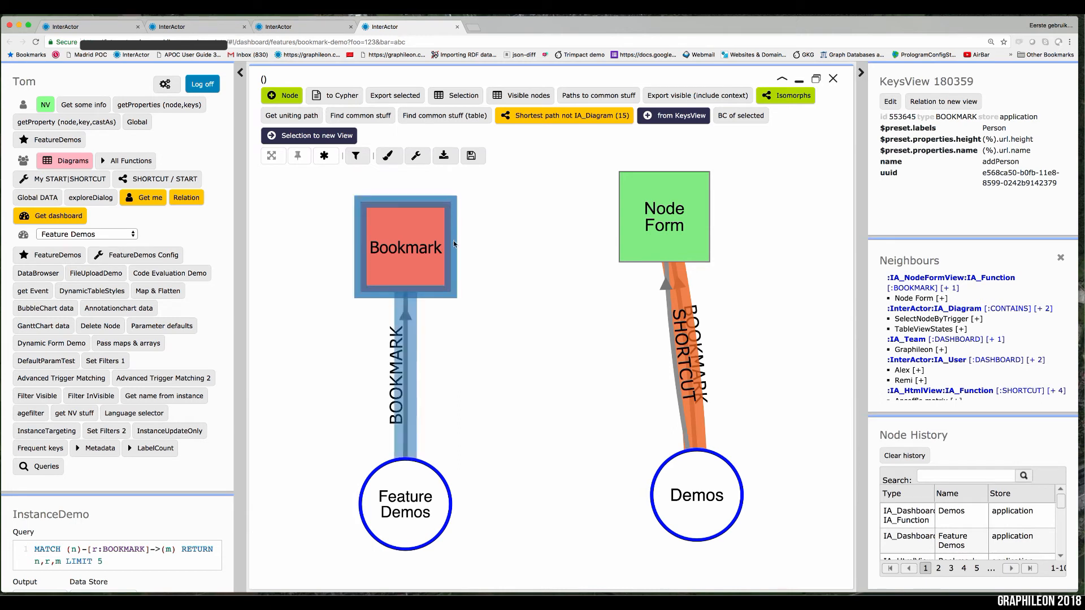
pyautogui.click(405, 505)
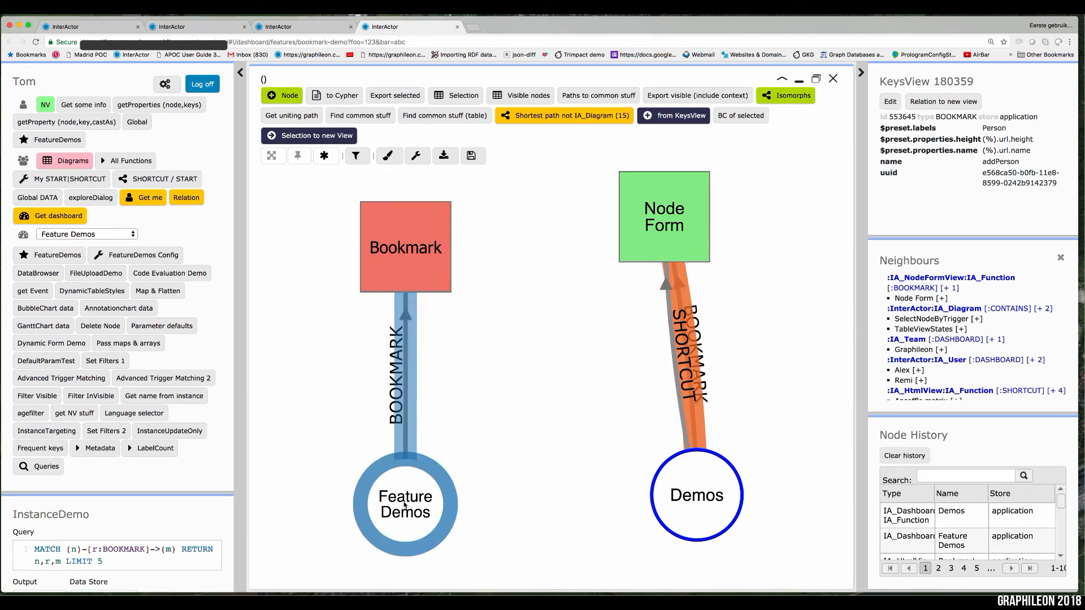
pyautogui.click(689, 499)
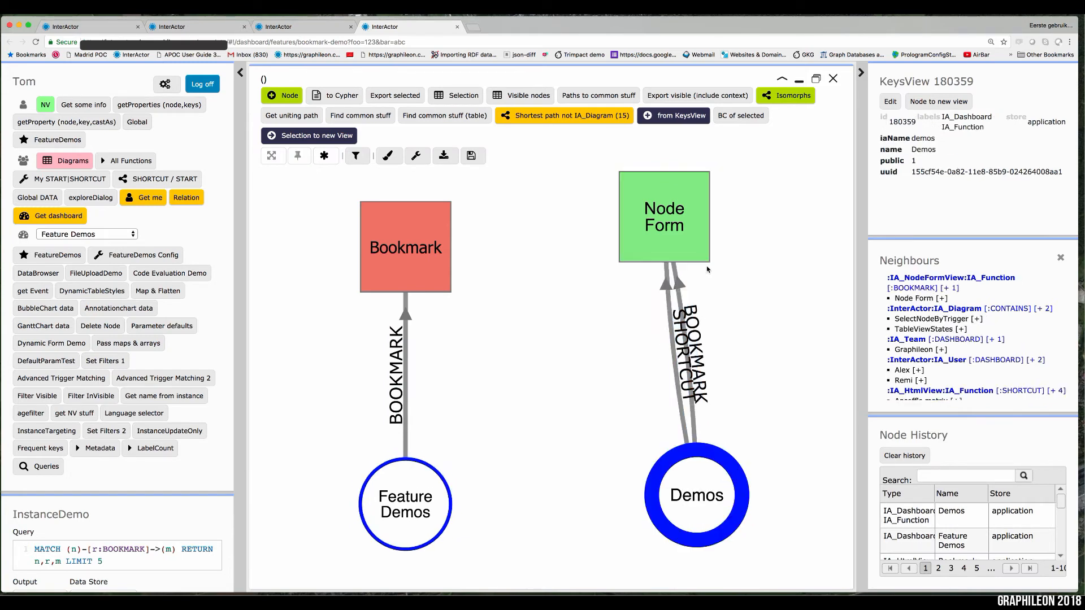
# Step: Move the Node Form node slightly and pin the layout, with the whole graph fitted to the view
pyautogui.moveTo(685, 237); pyautogui.dragTo(705, 252)
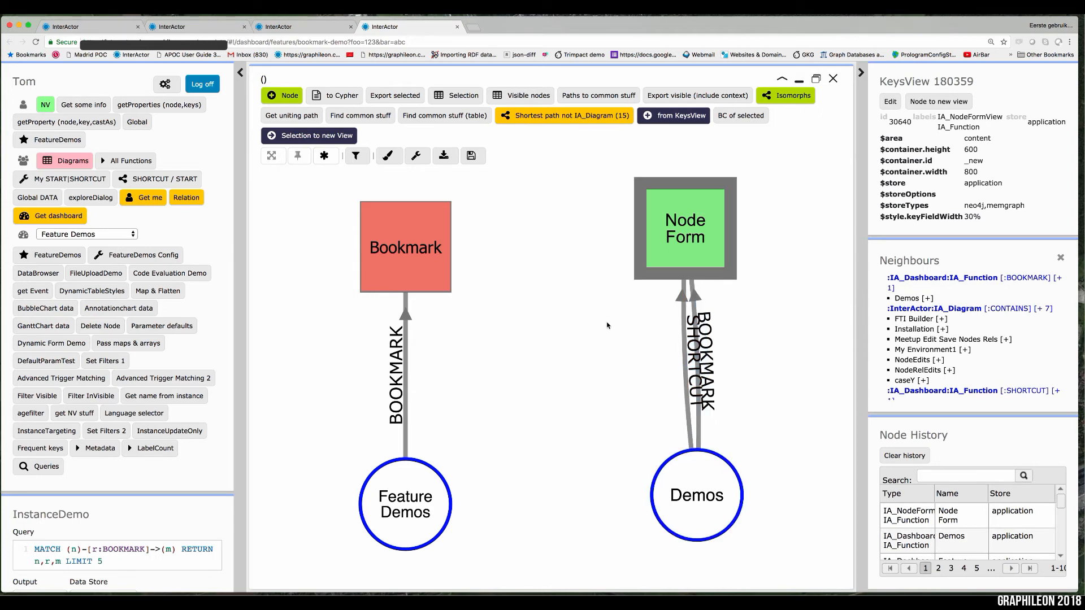
pyautogui.click(298, 156)
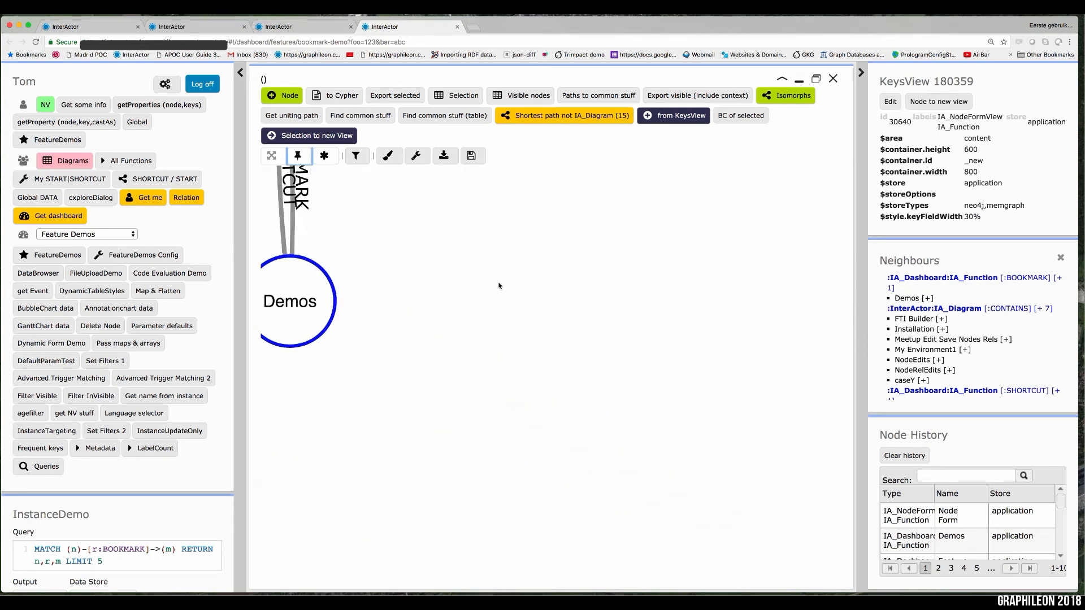
pyautogui.click(273, 159)
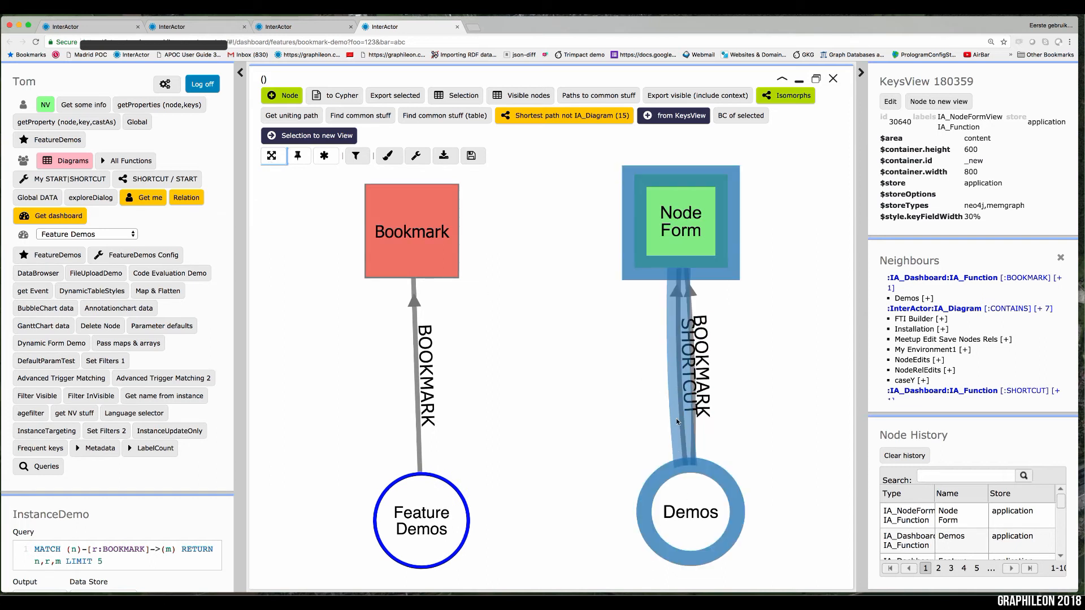
# Step: Review the properties of the BOOKMARK relation between Demos and Node Form in its edit form, then close it unchanged
pyautogui.click(697, 421)
pyautogui.rightClick(698, 427)
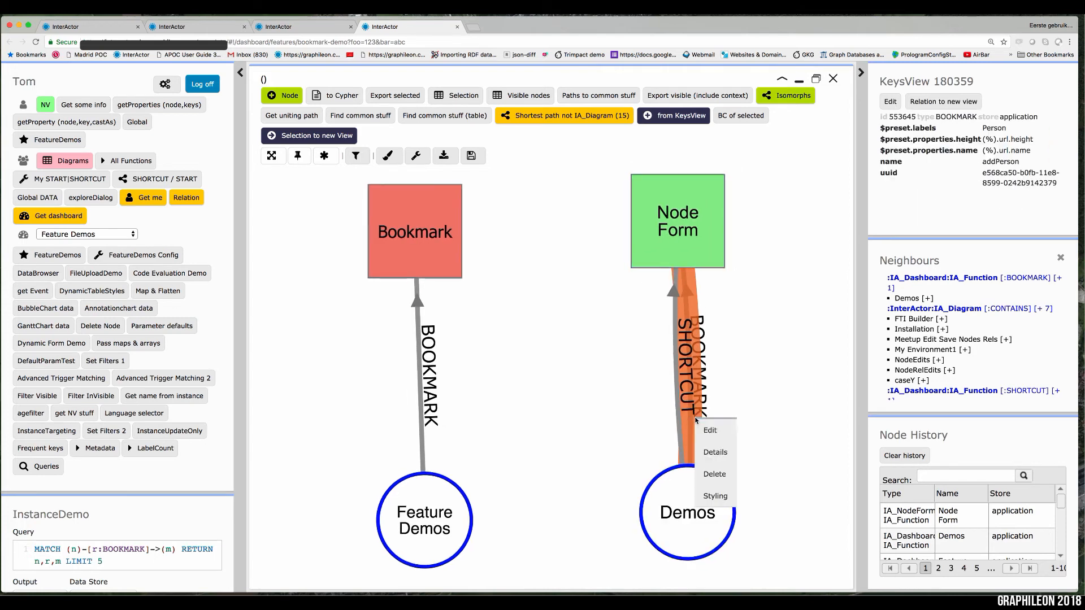
pyautogui.click(705, 430)
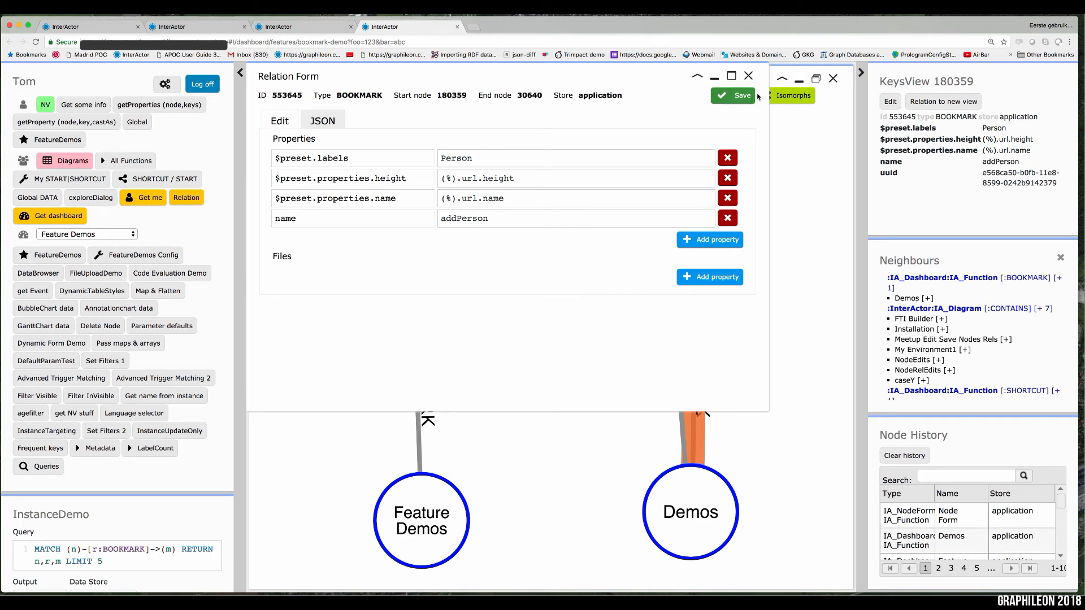
pyautogui.click(748, 75)
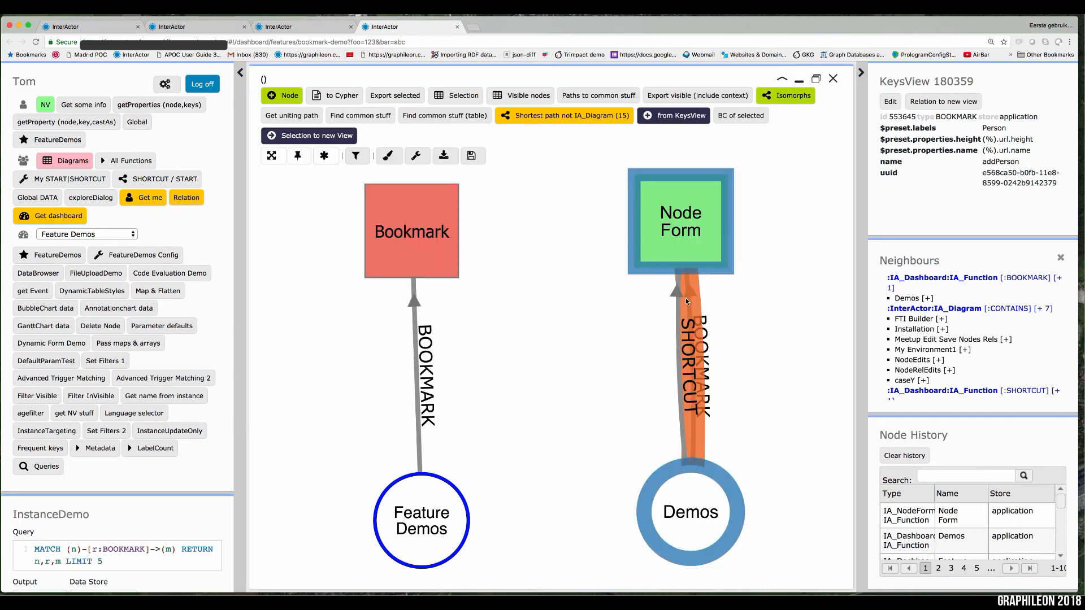
# Step: Review the properties of the BOOKMARK relation from Feature Demos to Bookmark in its edit form and close it
pyautogui.rightClick(418, 389)
pyautogui.click(431, 405)
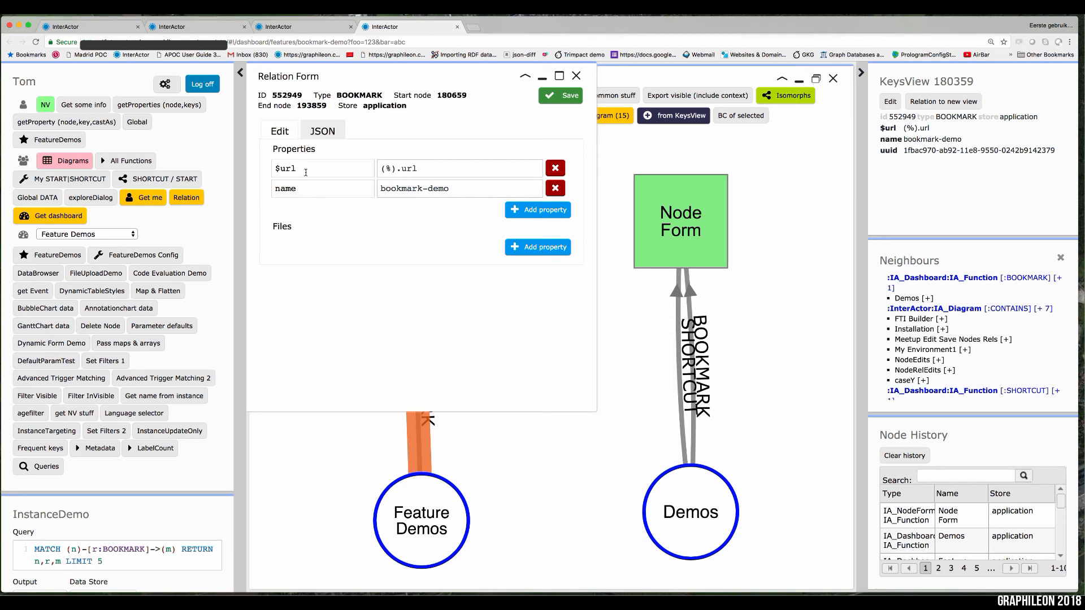
pyautogui.click(576, 76)
# Step: Examine the Bookmark node's properties and HTML template in its edit form and close the form
pyautogui.rightClick(430, 244)
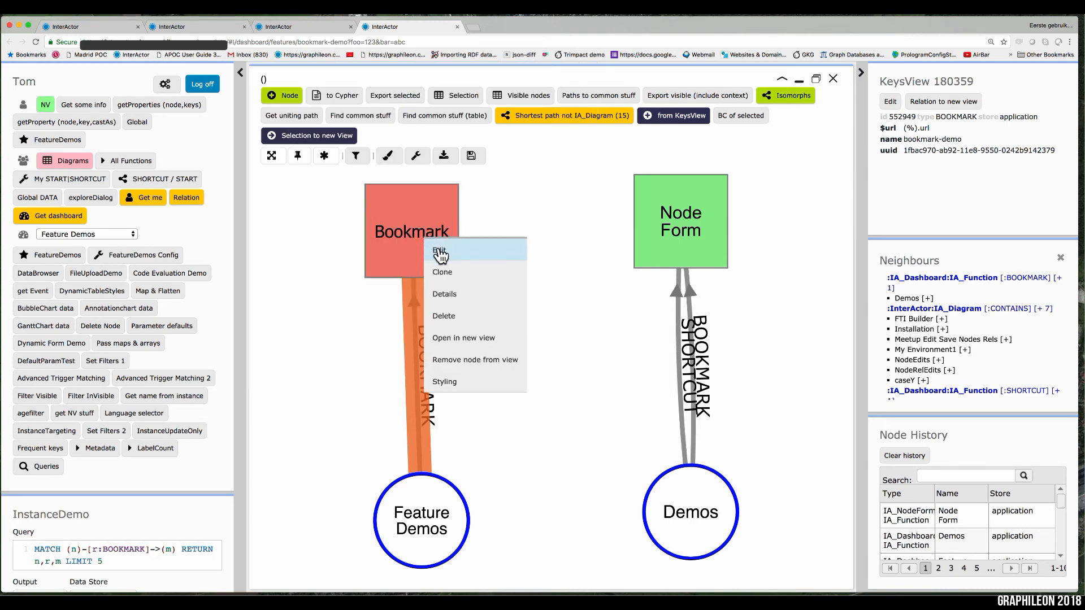
pyautogui.click(436, 250)
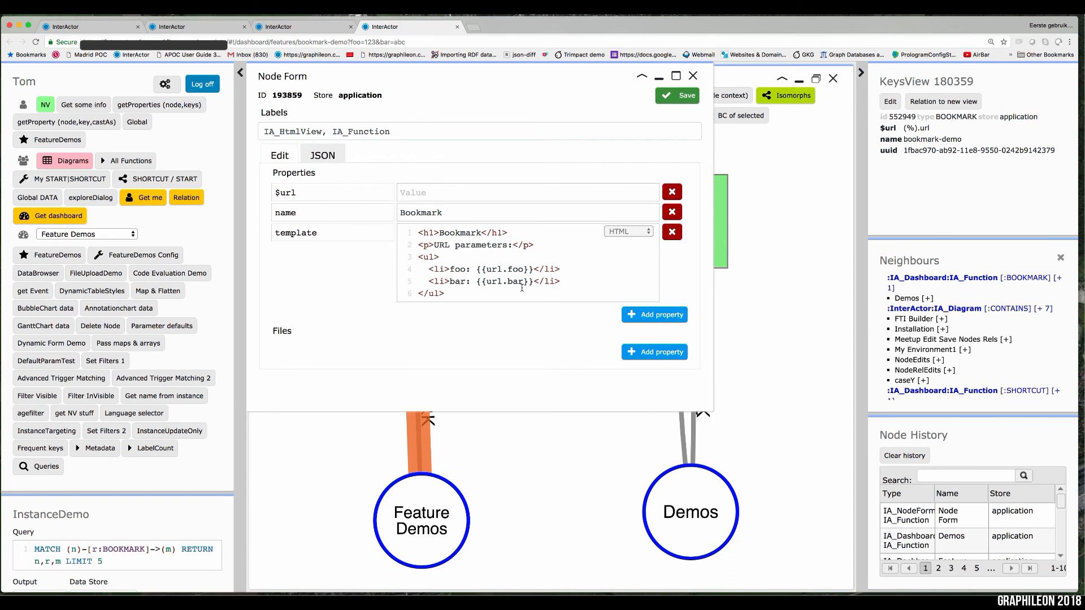
pyautogui.click(693, 76)
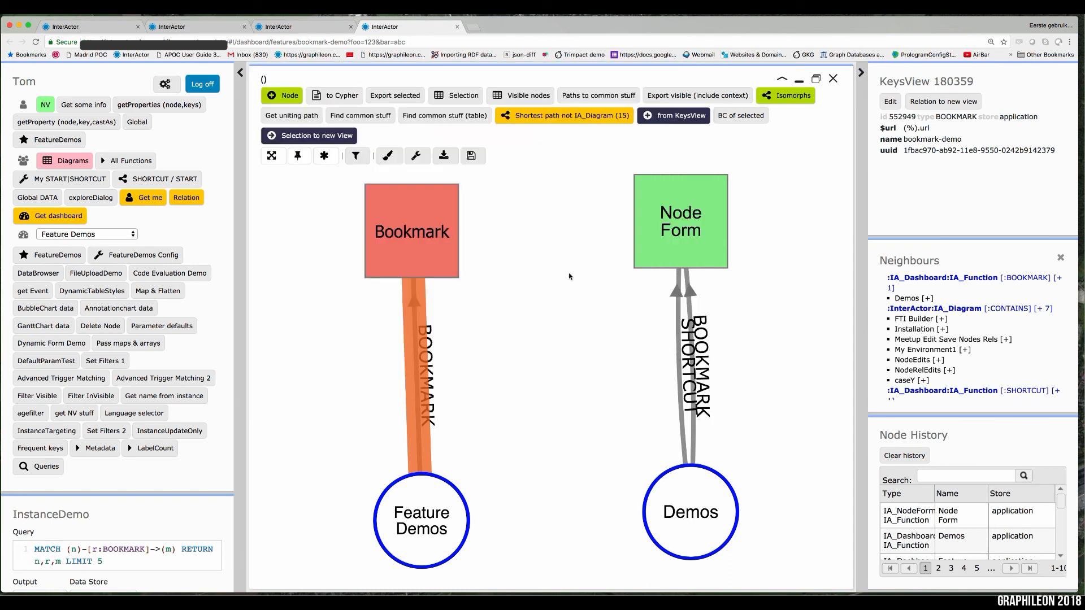
pyautogui.click(133, 235)
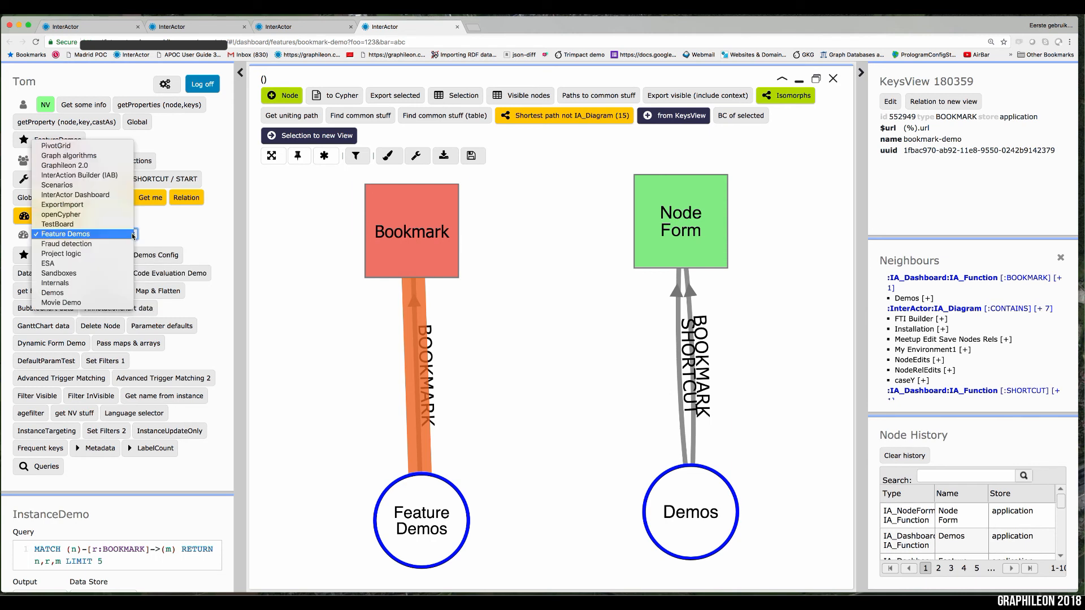
pyautogui.click(190, 308)
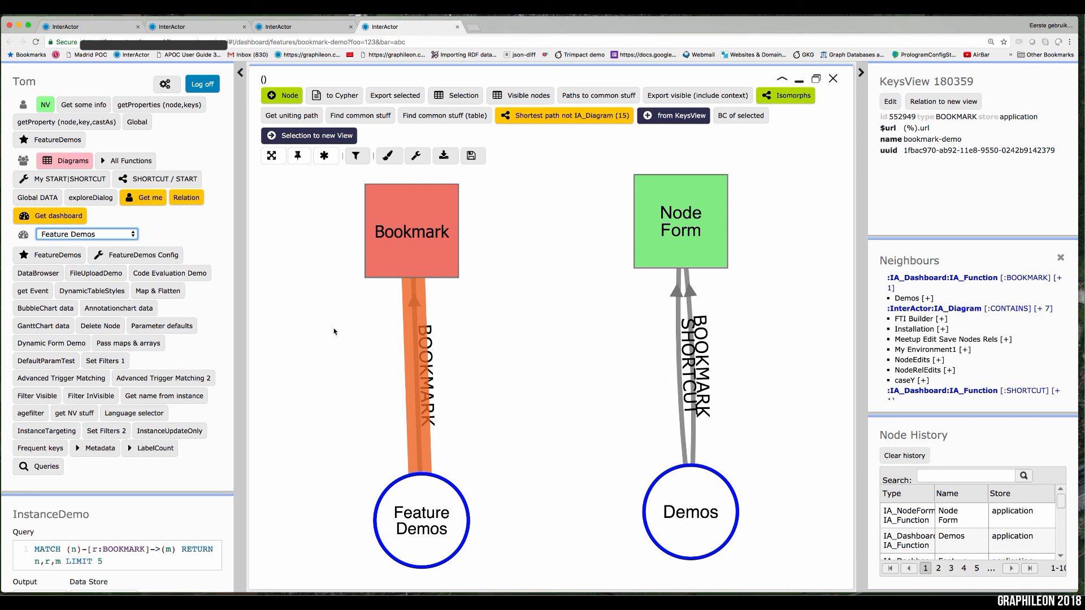
pyautogui.click(638, 239)
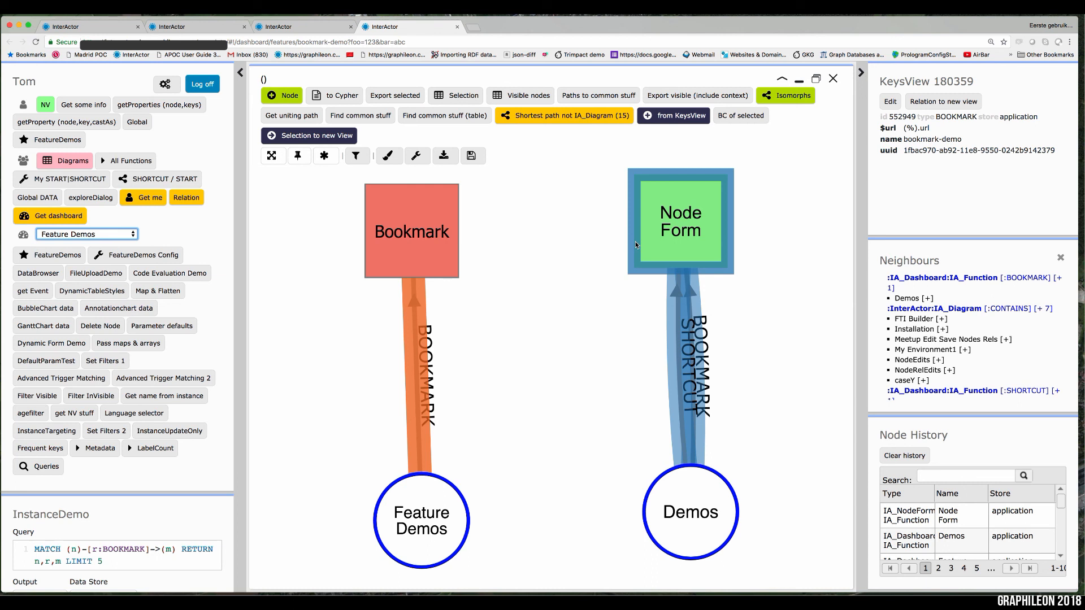
pyautogui.click(547, 274)
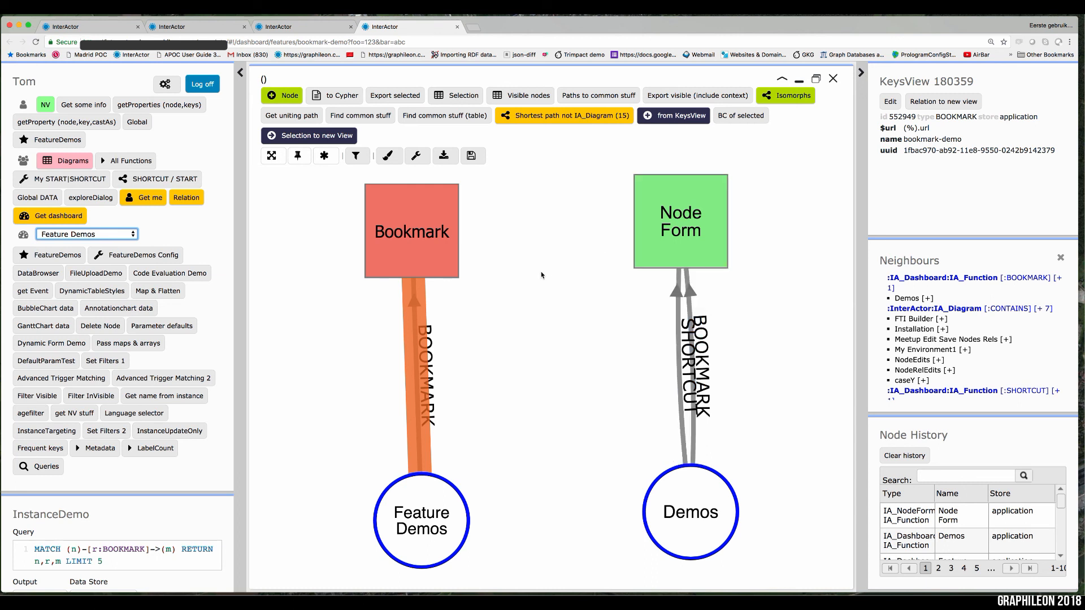